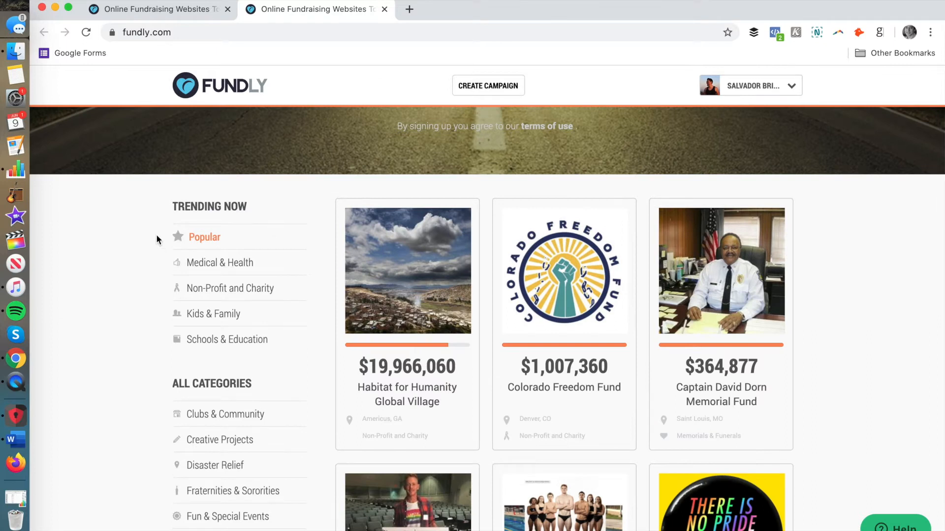
Step: Switch to the other Fundly tab with the Pro welcome page and start hosting an event
scroll(156, 239, down, 2)
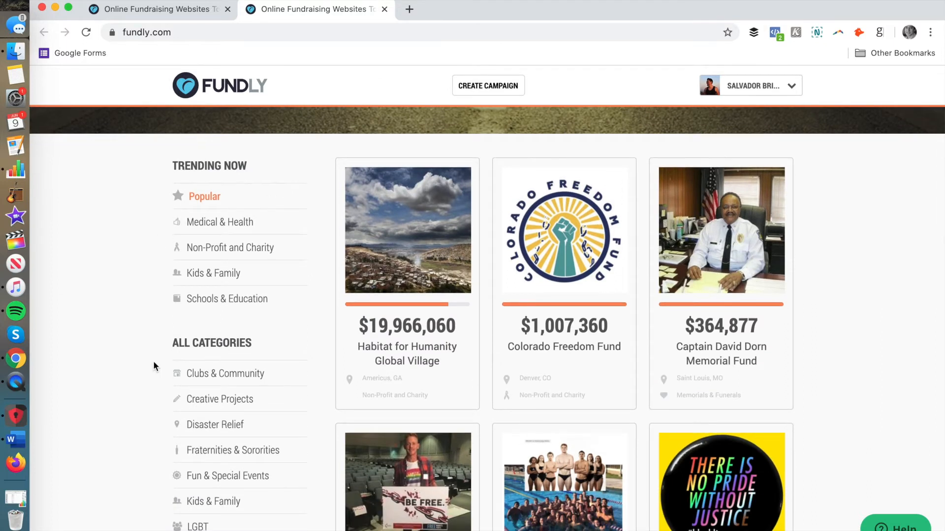
scroll(211, 388, down, 5)
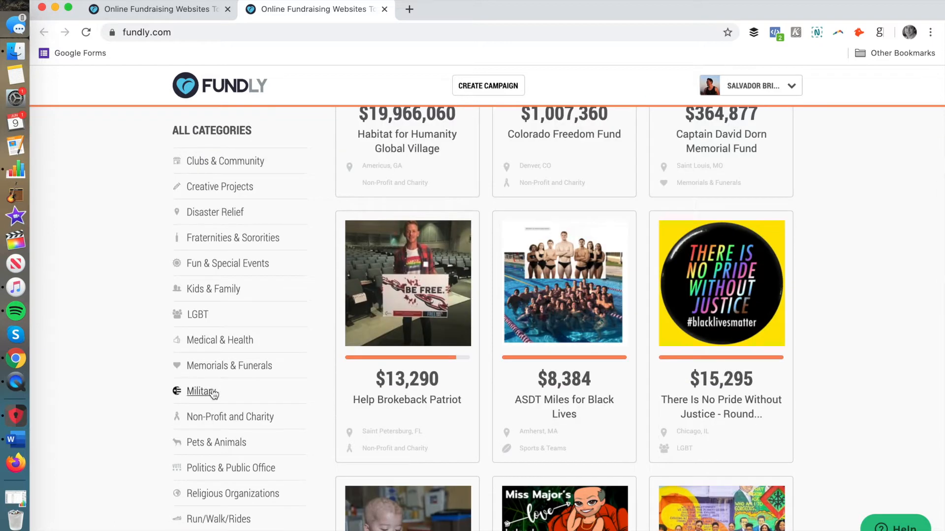
scroll(152, 332, up, 7)
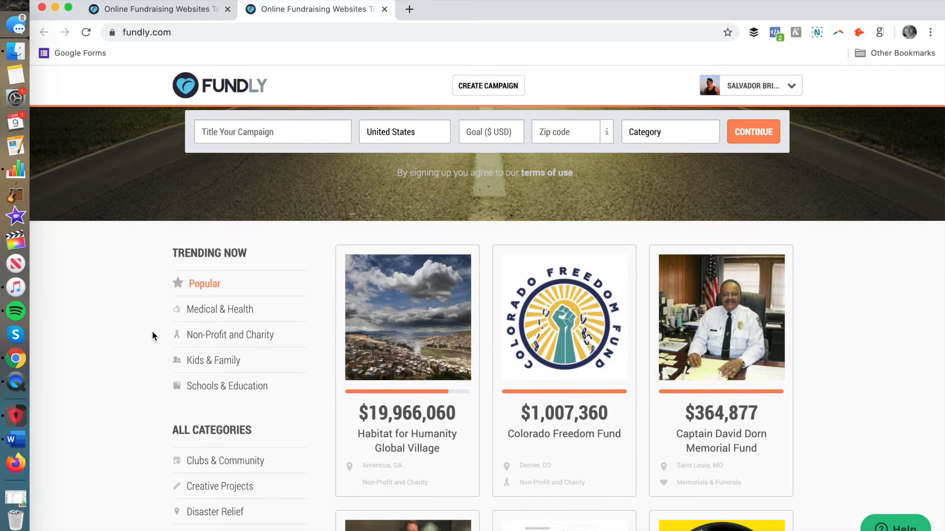
scroll(154, 337, up, 4)
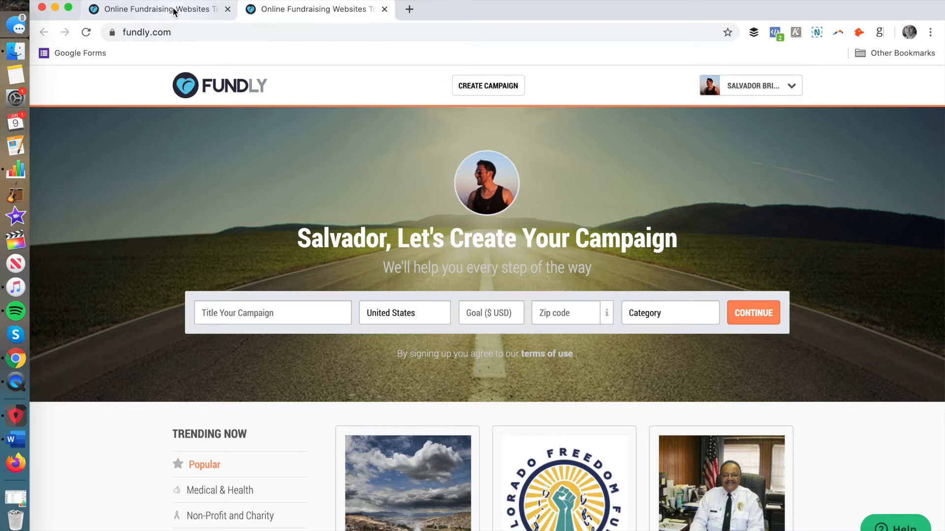
click(174, 11)
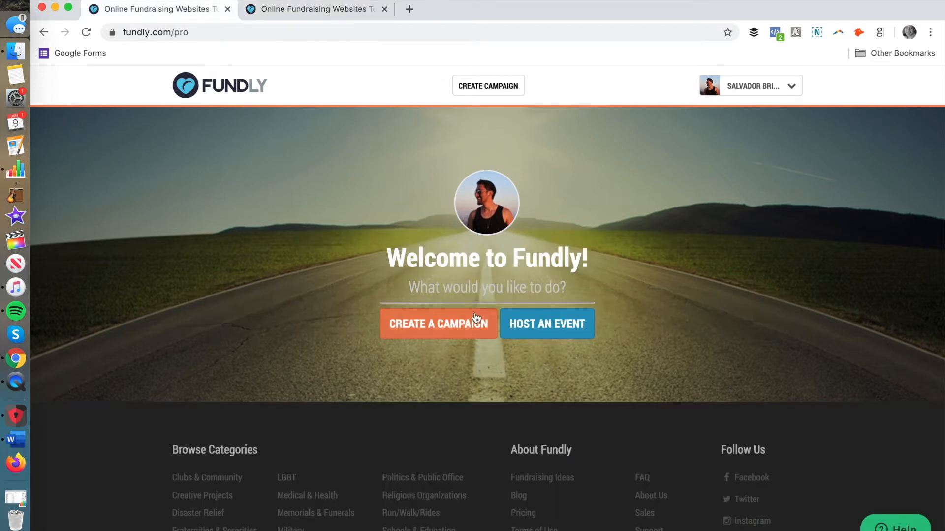
right_click(542, 325)
click(529, 310)
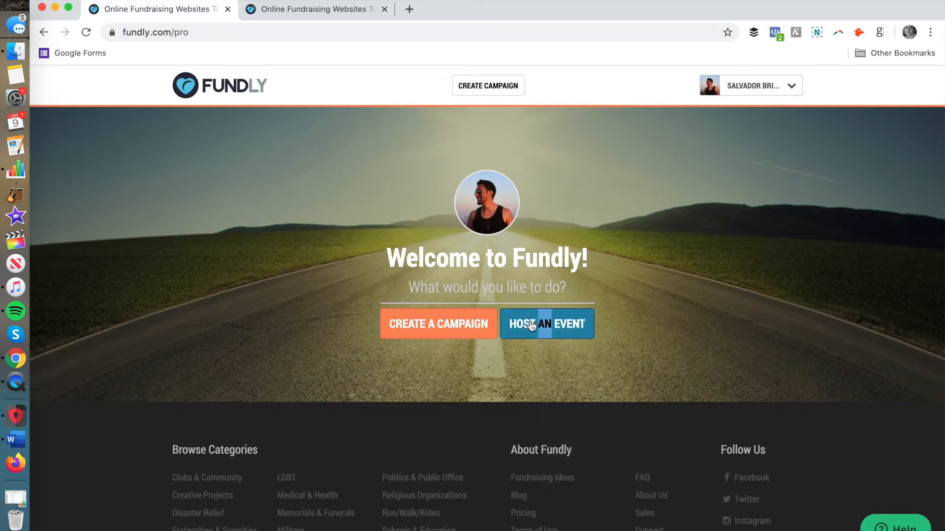
click(531, 326)
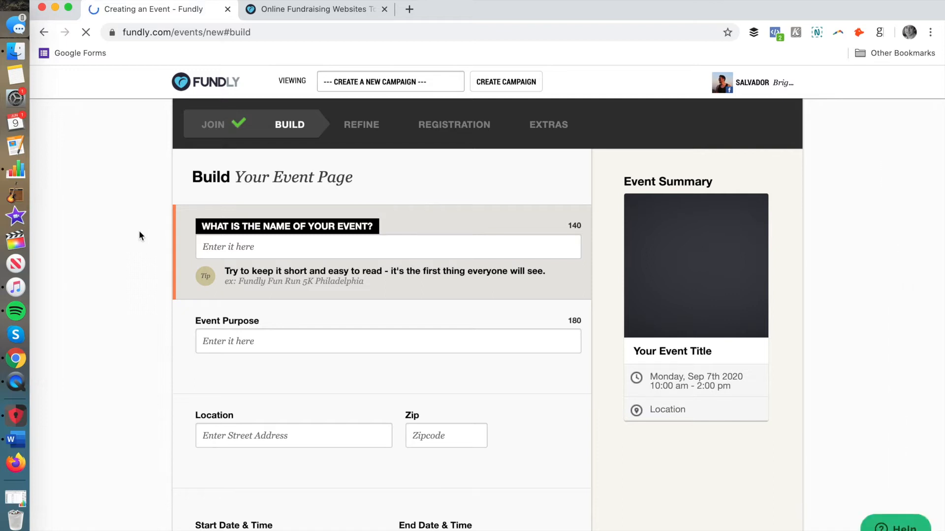
Step: Title the event "Raise Money for El Salvador"
click(252, 247)
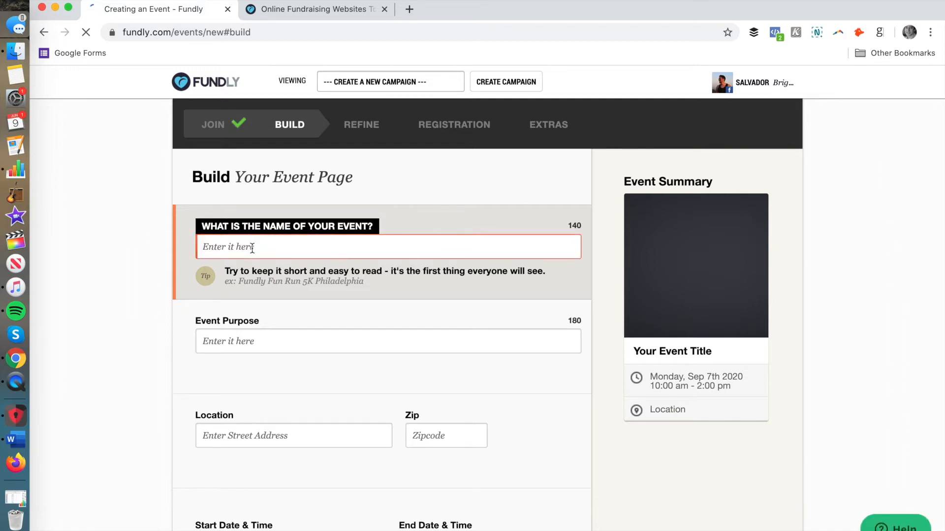
text(El Salvado)
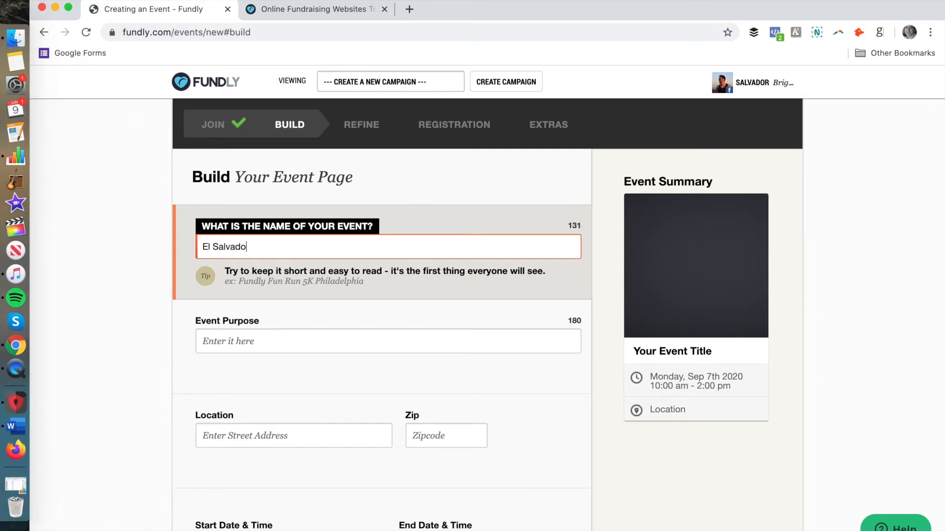
text(r Raise)
key(super+a)
text(ra)
key(BackSpace)
key(BackSpace)
text(Raise Money for El Sl)
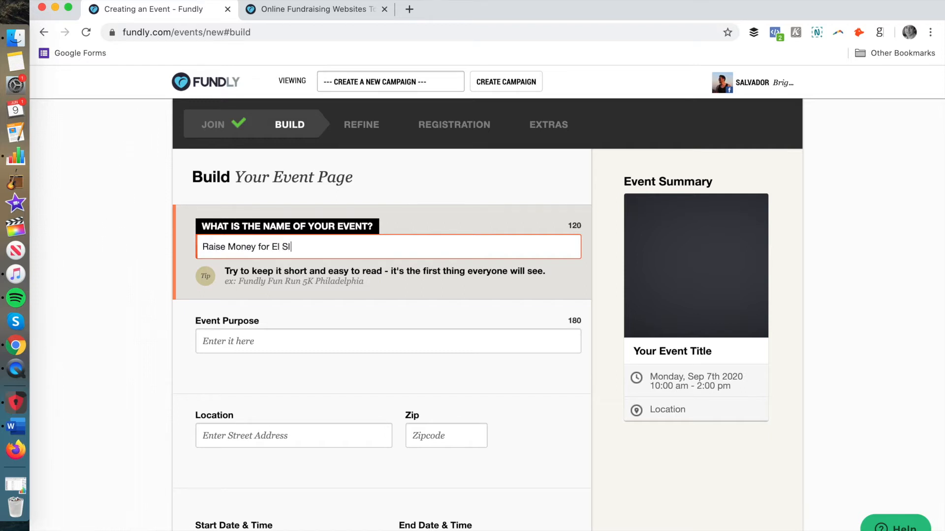
key(BackSpace)
text(alvador)
Step: Enter "To get funding for Salvadorian entrepreneurs thought ____" as the event's purpose
click(237, 341)
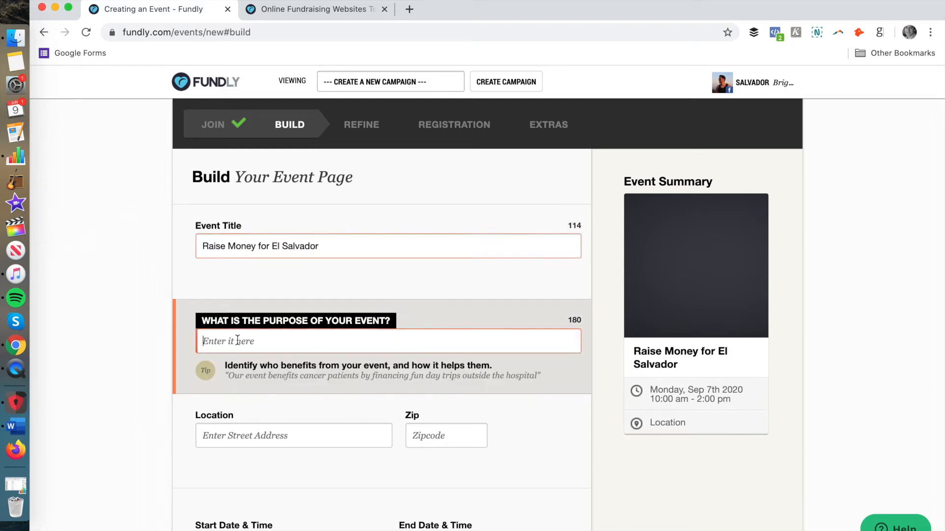
text(TO get f)
key(BackSpace)
key(BackSpace)
key(BackSpace)
key(BackSpace)
key(BackSpace)
key(BackSpace)
key(BackSpace)
text(o get funding for Salvadorian entrepreneurs)
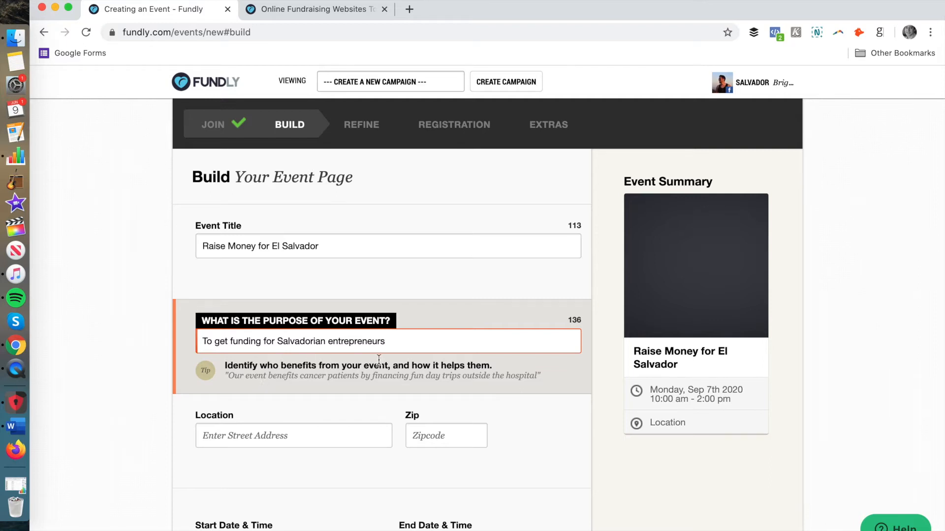
text(thought ____)
Step: Fill in the event's street address and zip code, set the event date to 09/09/2020, and save the build page
scroll(327, 380, down, 3)
click(297, 320)
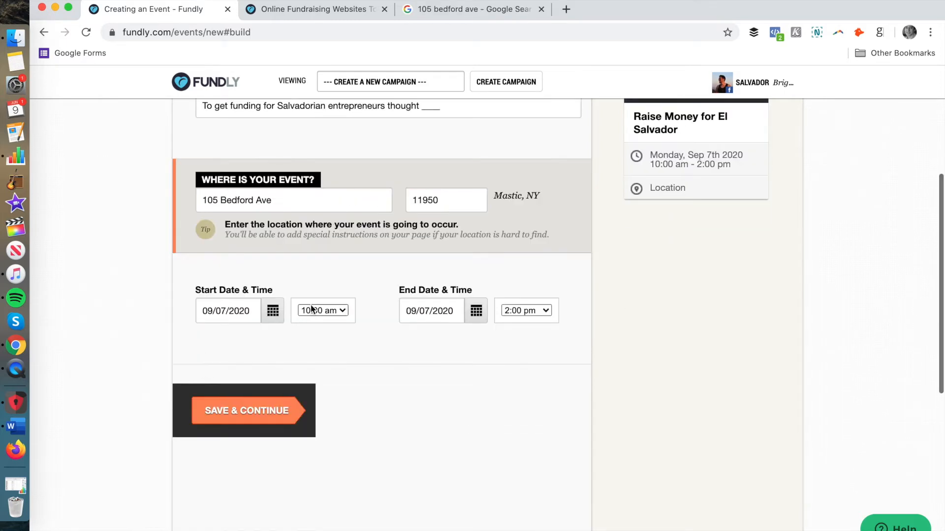
click(280, 314)
click(291, 402)
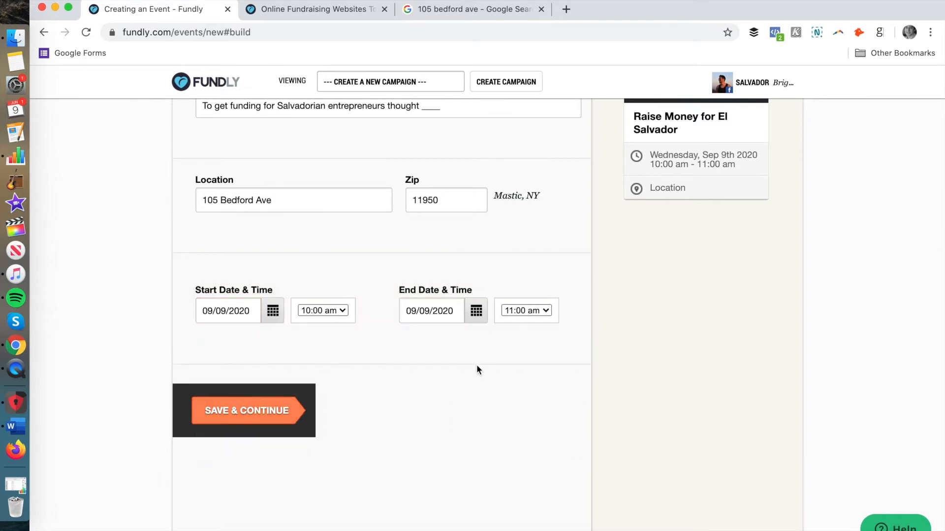
click(265, 409)
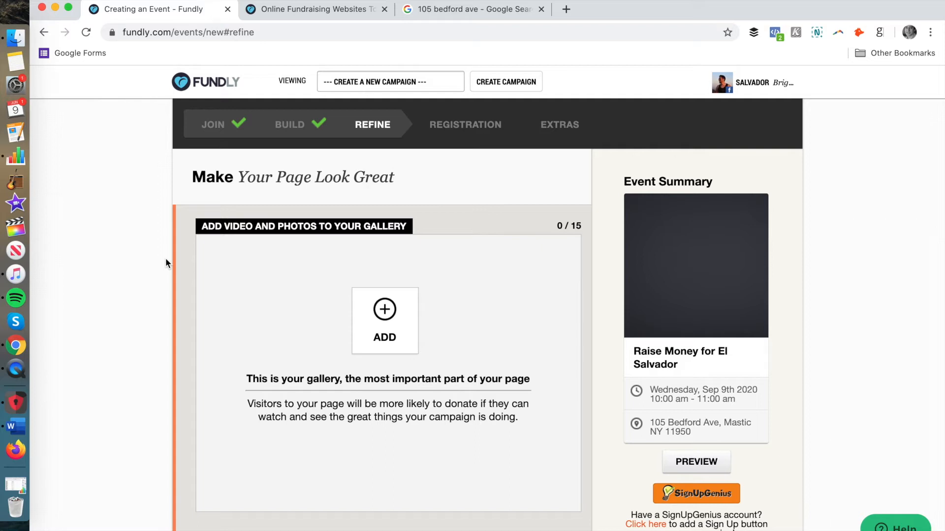
Step: Upload an image from the Desktop folder to the event's gallery
mouse_move(388, 297)
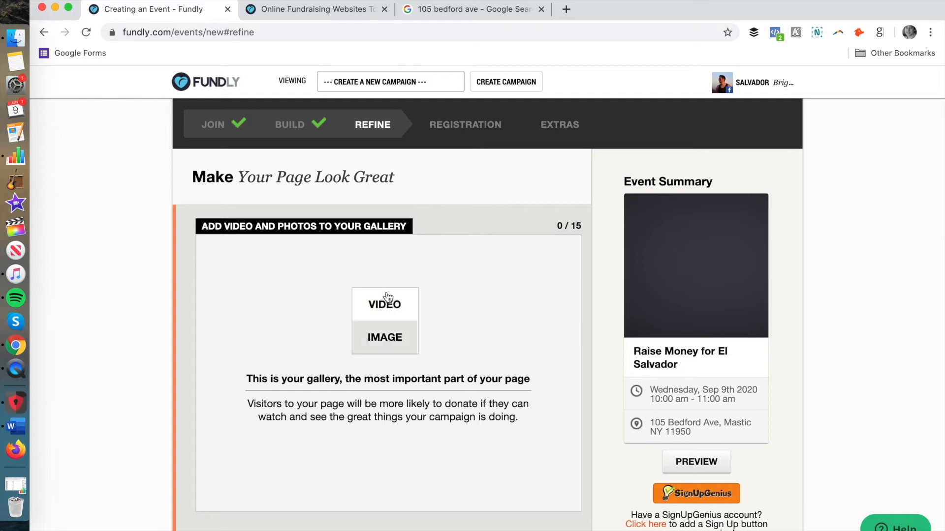
click(385, 339)
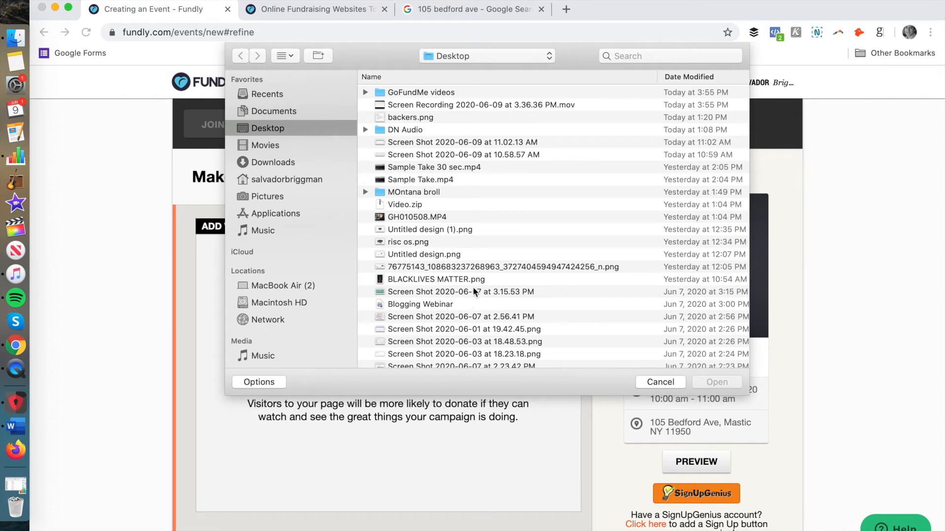
double_click(478, 279)
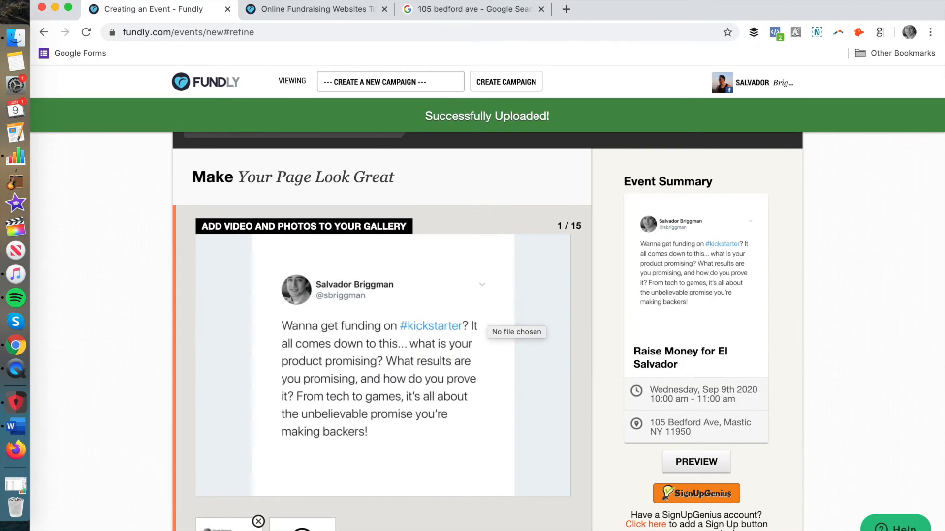
Step: Title the About section "Help the Business Owners of El Salvador" with a description of the nonprofit fundraiser, and save the page
scroll(425, 246, down, 10)
scroll(425, 247, down, 4)
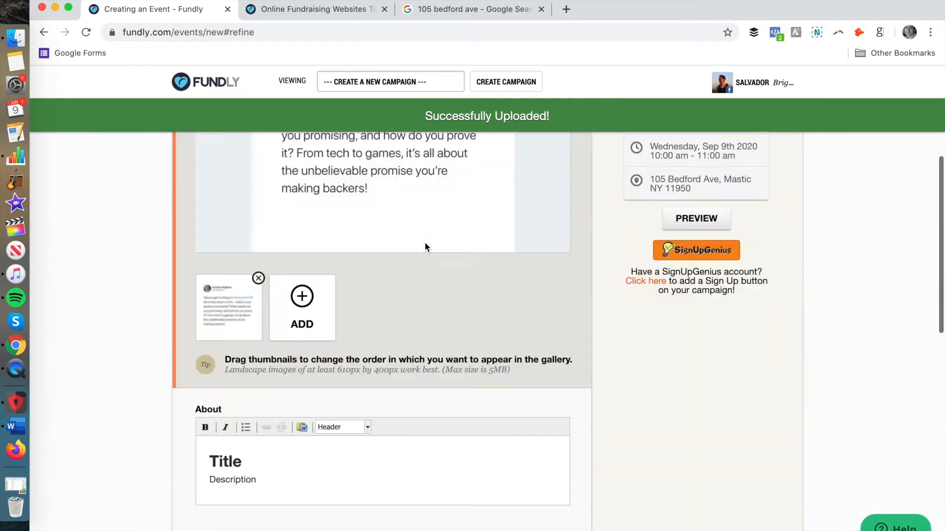
scroll(425, 247, up, 13)
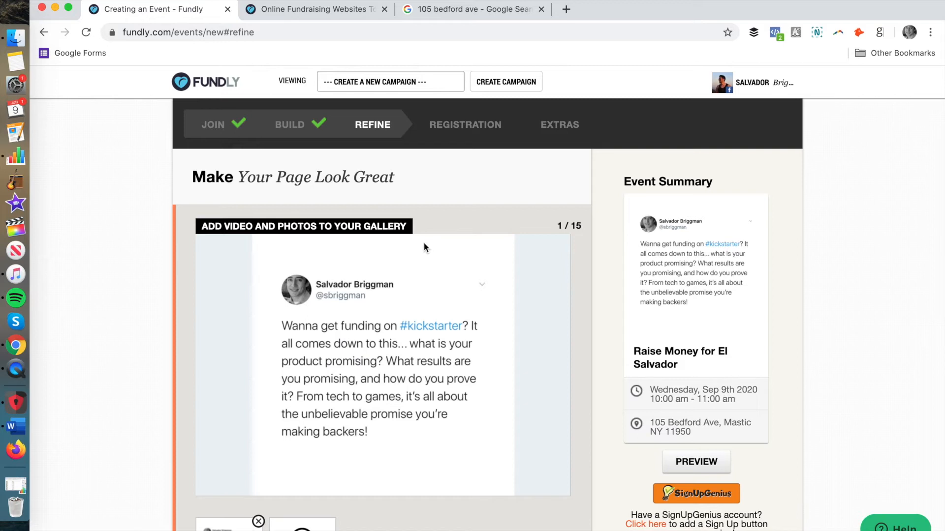
scroll(424, 244, down, 5)
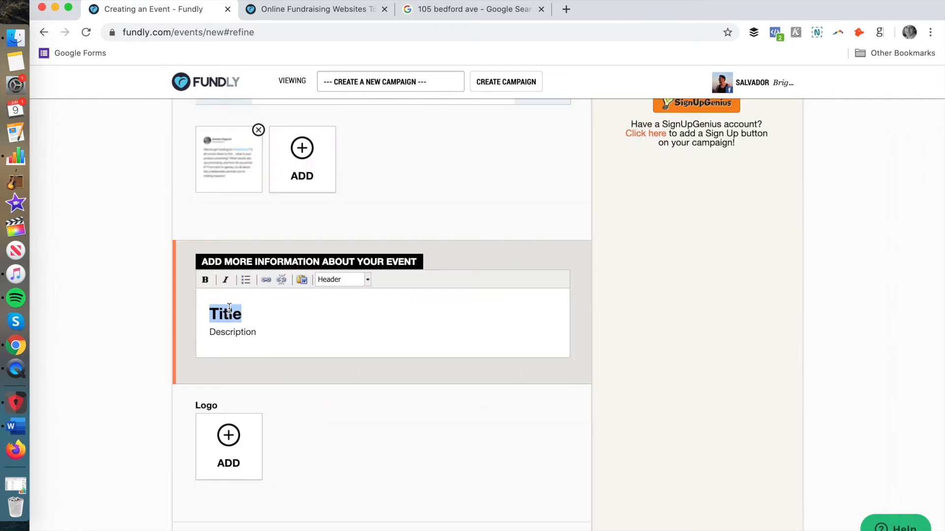
scroll(228, 309, up, 5)
scroll(229, 309, down, 5)
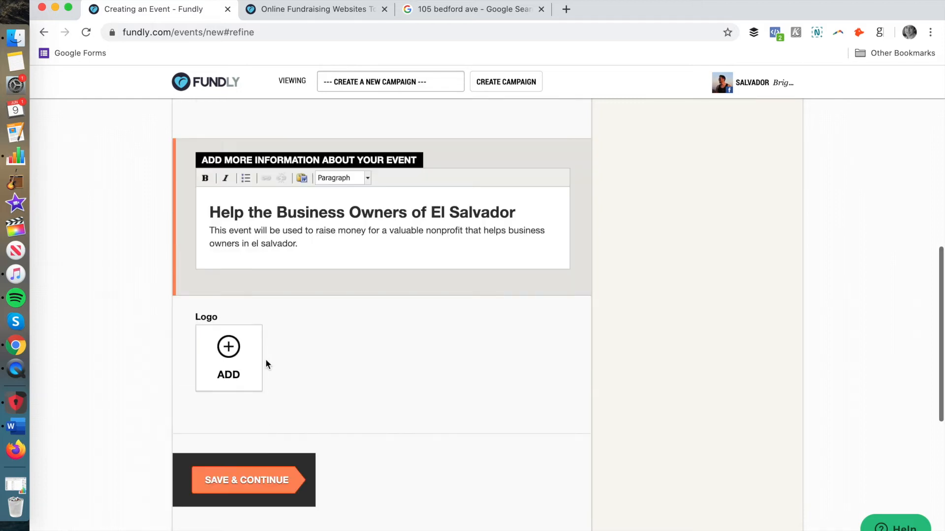
click(259, 467)
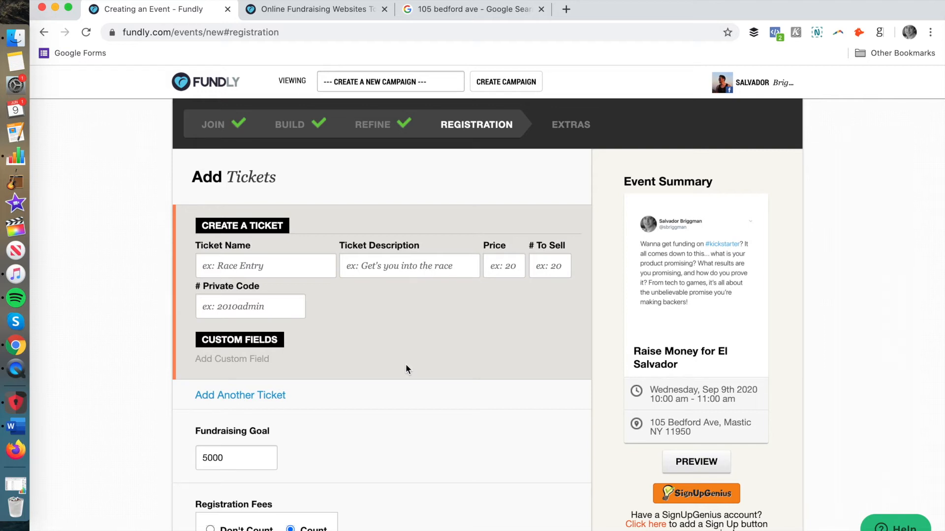
Step: Create a ticket named "Entry to Fundraising Gala" with a short attendance description, a price of 50 and 100 to sell
click(277, 270)
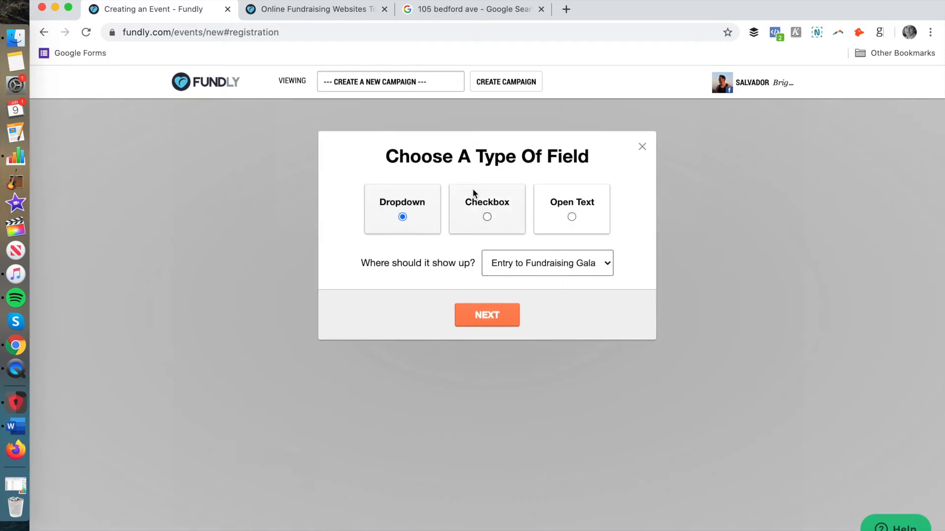
click(569, 222)
click(523, 269)
click(437, 258)
click(423, 218)
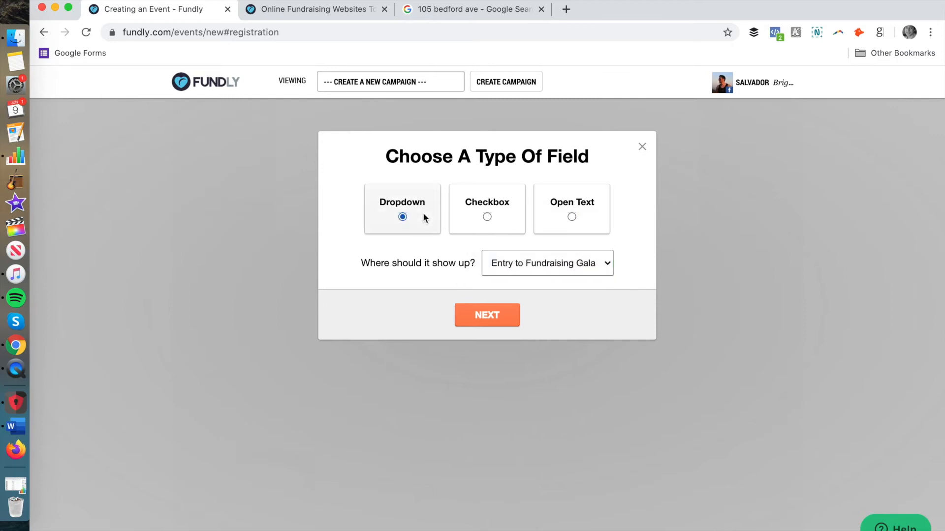
click(571, 222)
click(496, 319)
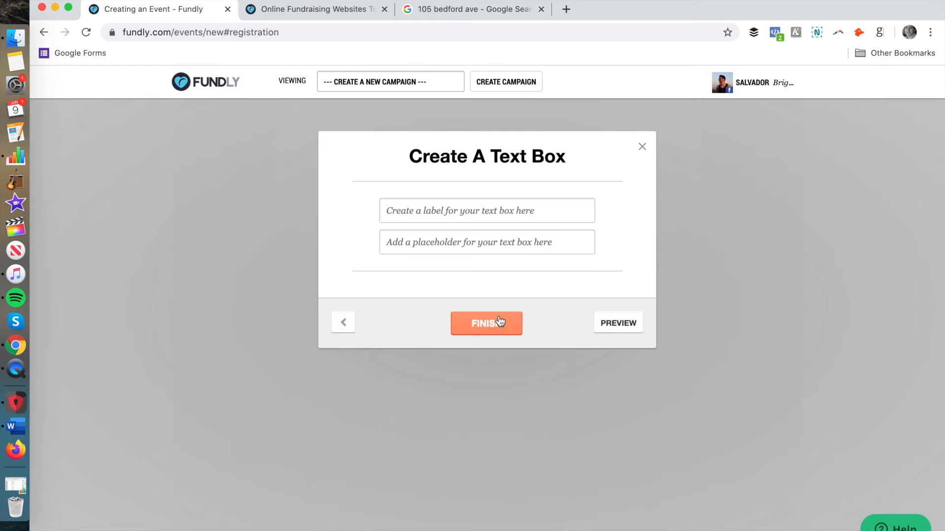
click(445, 207)
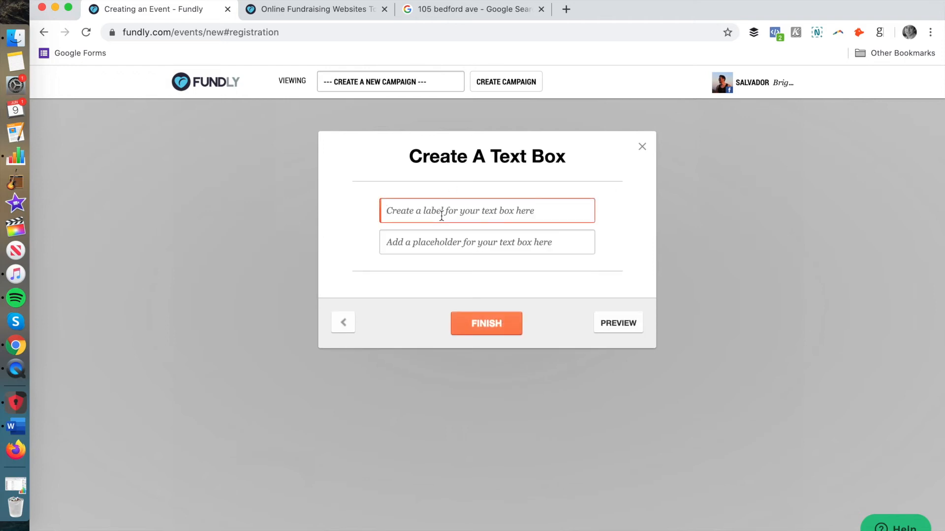
text(Wha)
key(BackSpace)
key(BackSpace)
key(BackSpace)
text(What is your )
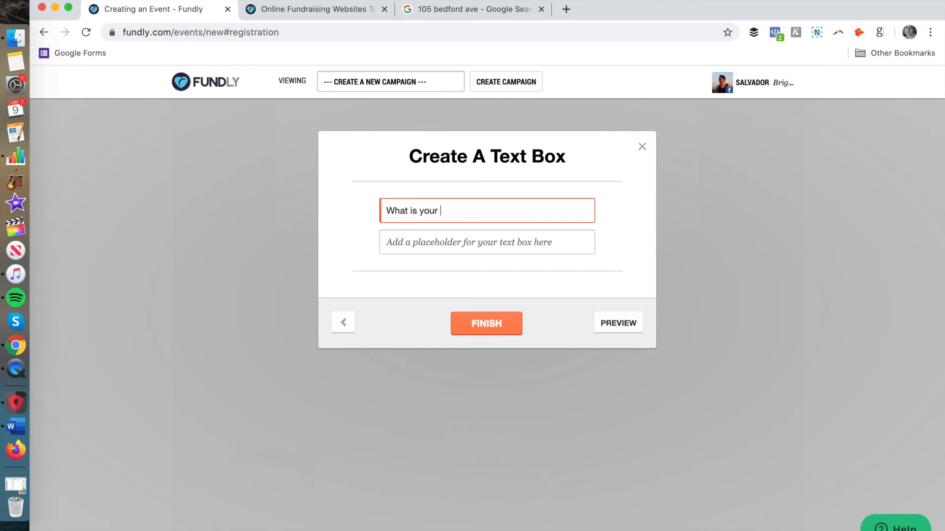
text(connection to ____)
click(642, 146)
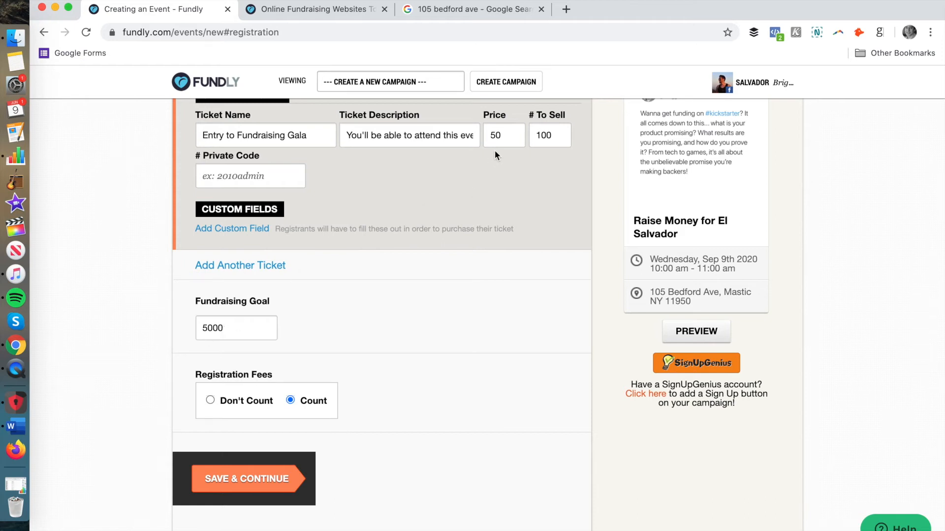
Step: Save the ticket setup and go through the event extras to the team creation options
click(276, 473)
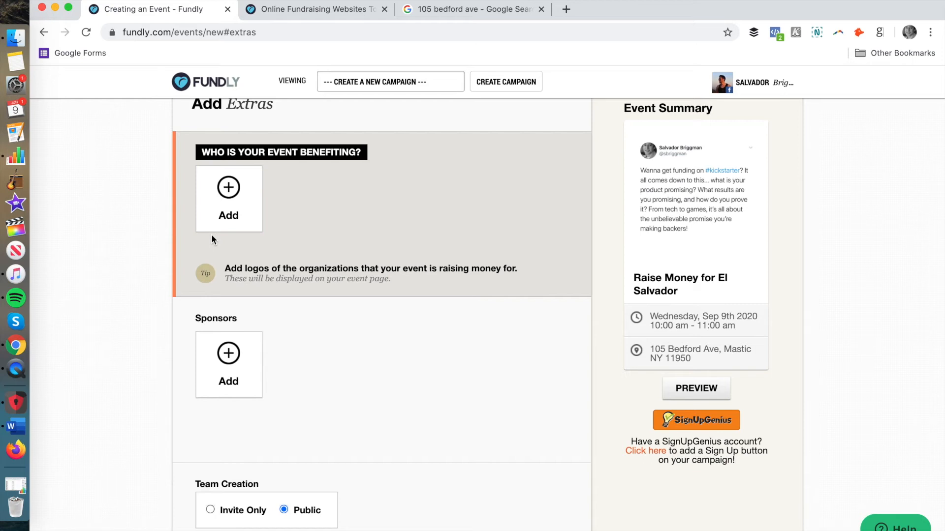
scroll(212, 237, down, 3)
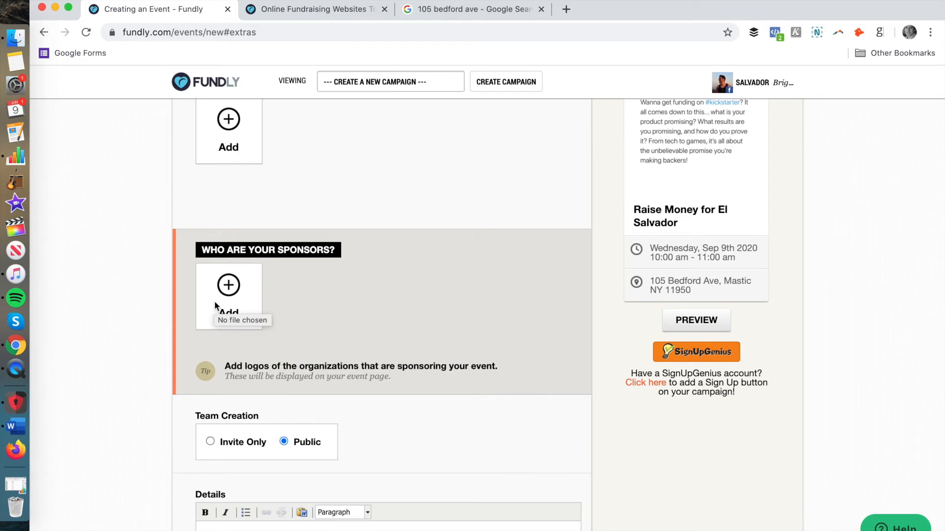
scroll(261, 335, down, 10)
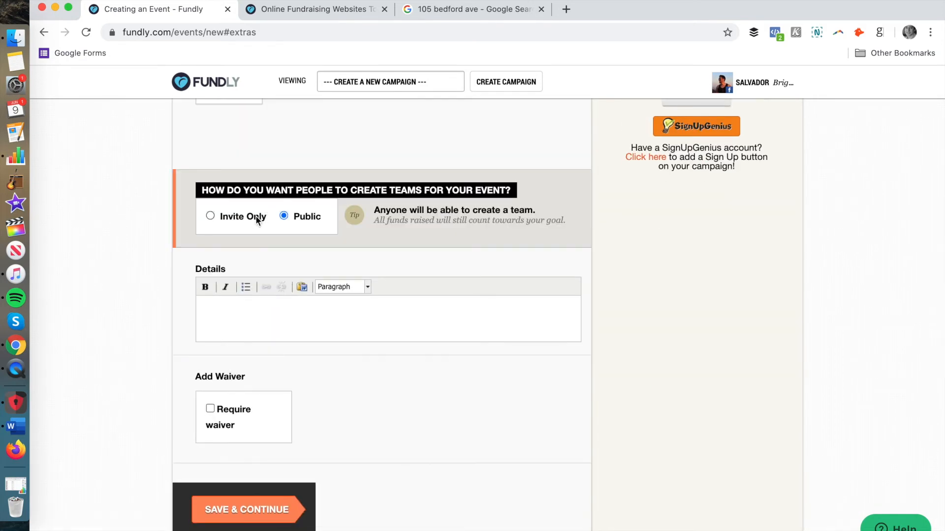
Step: Fill the event's Details with the placeholder lines "Sjklajsdkfl", "asdfasdf", "asdf", "asd", "fa" and "sdf", and save the extras page
click(257, 324)
text(Sjklajsdkfl)
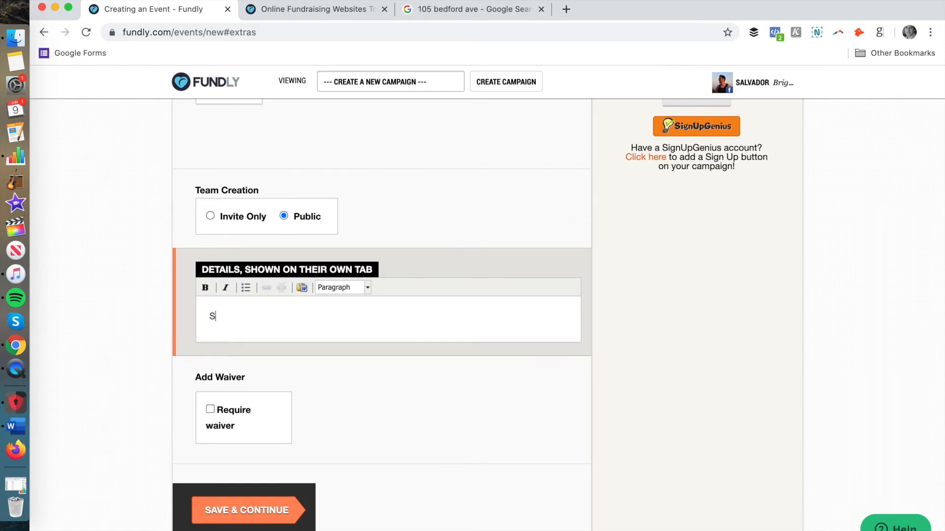
key(Return)
text(asdfasdf)
key(Return)
text(asdf)
key(Return)
text(asd)
key(Return)
text(fa)
key(Return)
text(sdf)
scroll(250, 392, down, 3)
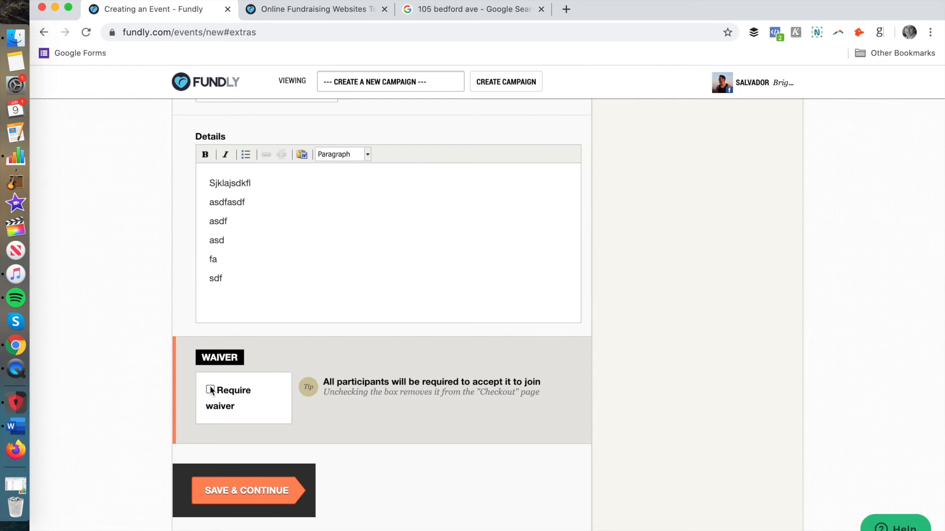
click(243, 487)
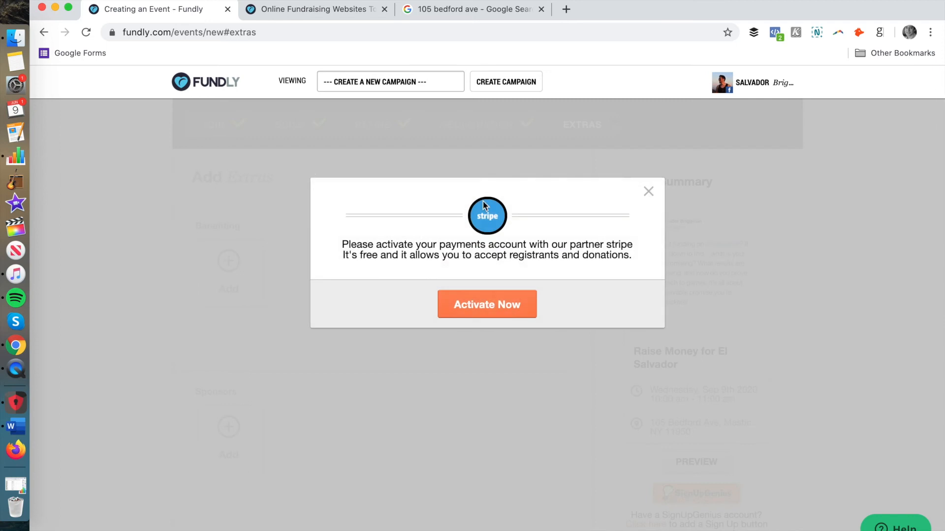
Step: Open the Stripe payments account activation, leave it uncompleted and preview the El Salvador event page
click(501, 295)
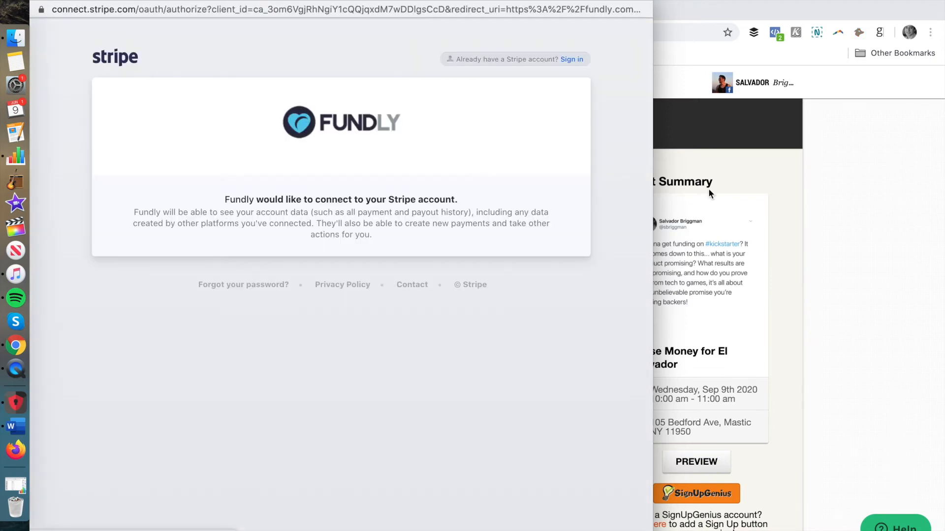
click(828, 185)
scroll(709, 398, down, 2)
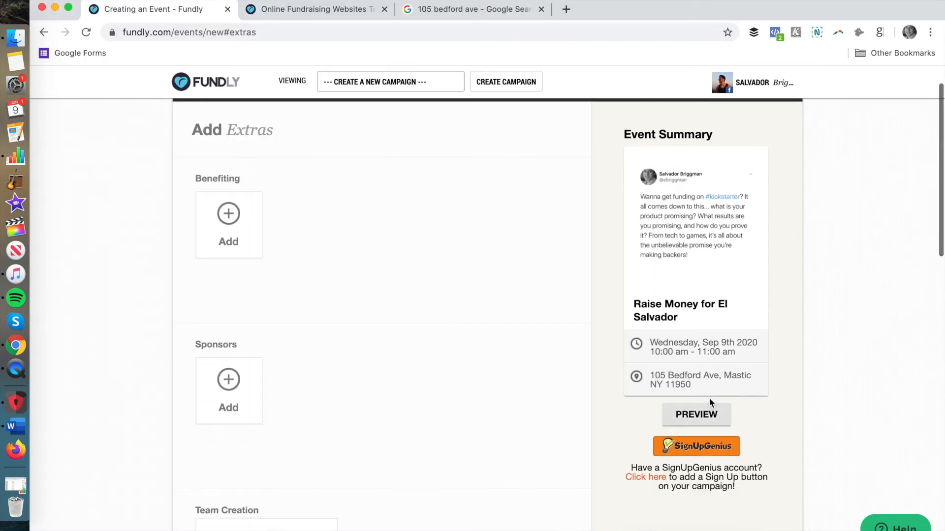
click(707, 415)
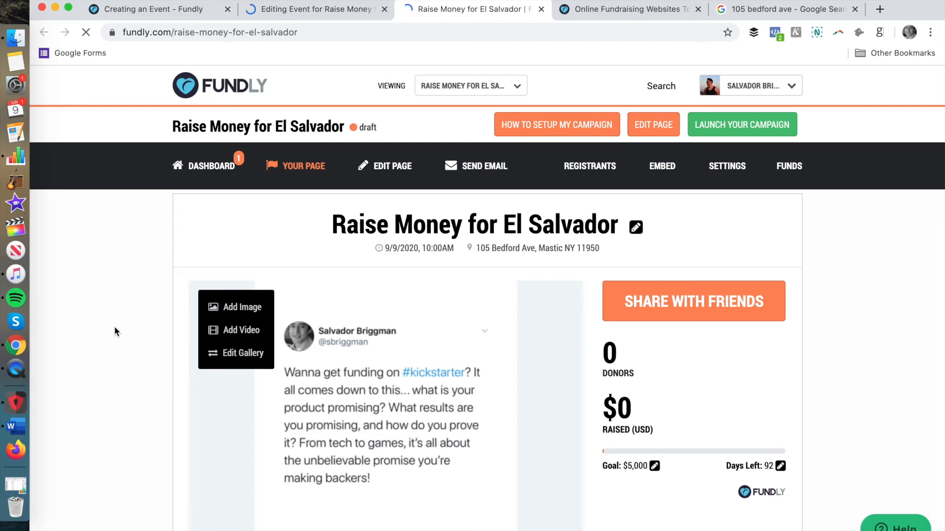
Step: Review the draft event page from the title and gallery through ticket registration, the More Info section and the Campaign Wall
scroll(115, 327, down, 2)
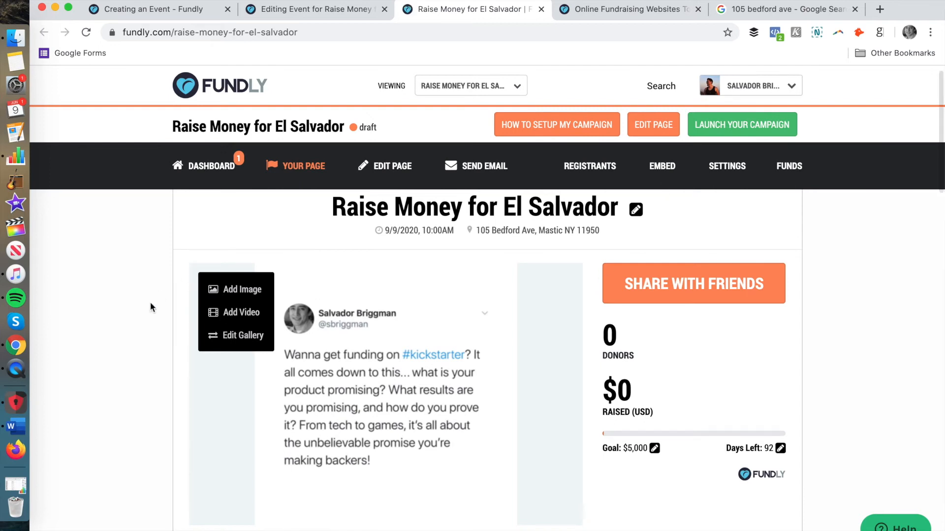
scroll(151, 307, down, 6)
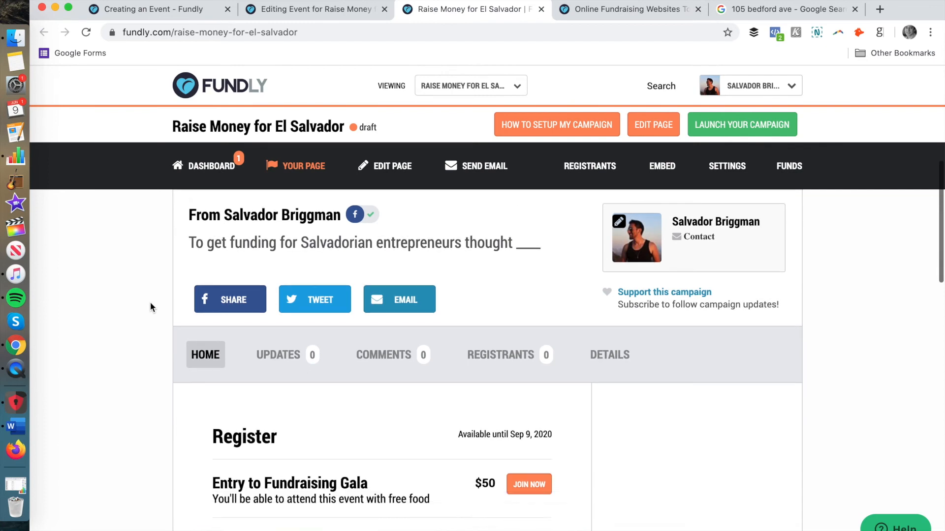
scroll(150, 305, down, 3)
scroll(150, 305, down, 7)
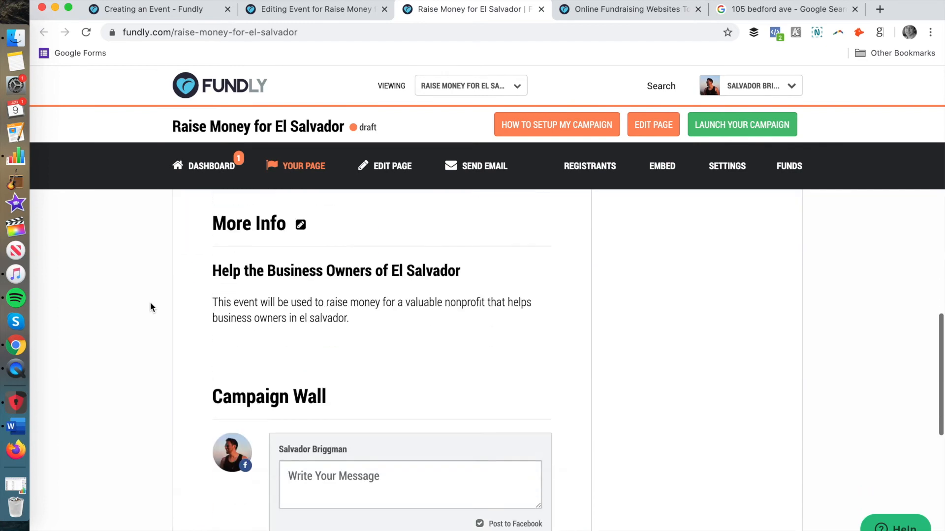
scroll(150, 307, down, 5)
scroll(150, 307, up, 5)
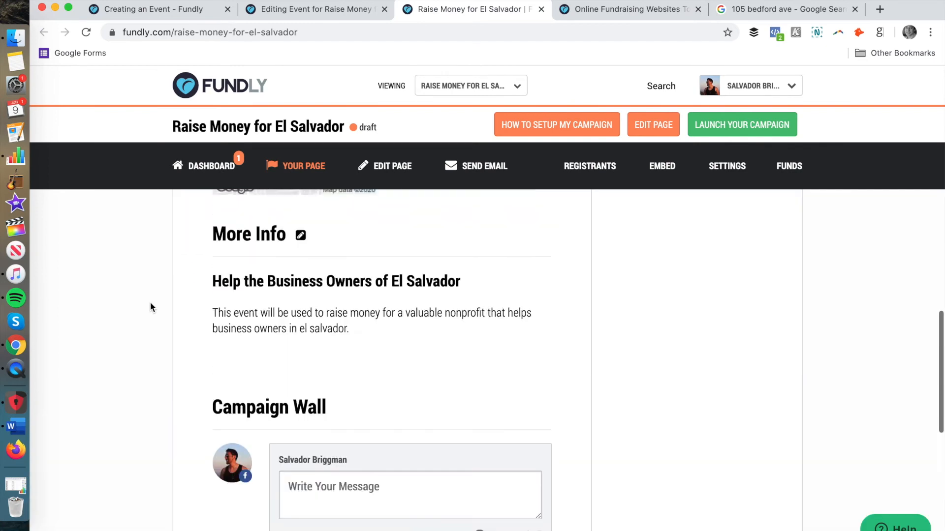
scroll(164, 360, up, 4)
scroll(166, 361, up, 12)
scroll(166, 361, down, 4)
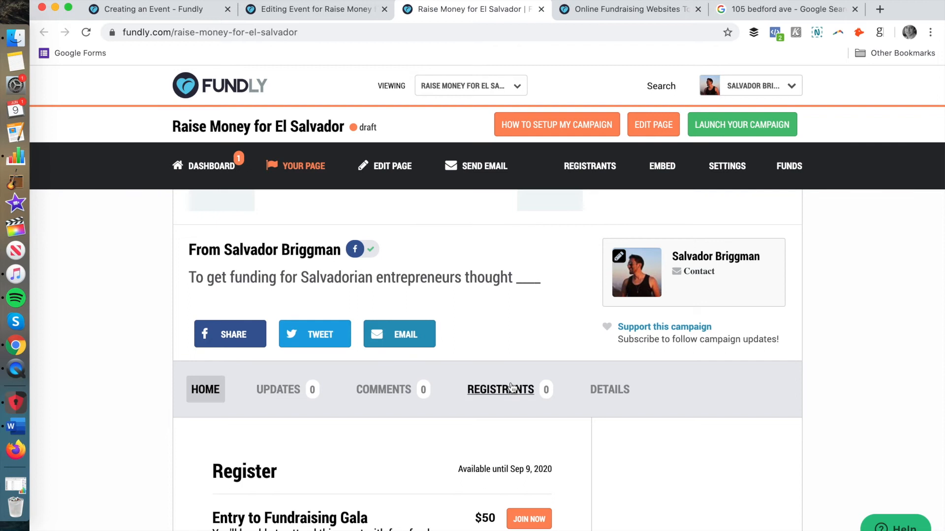
scroll(512, 388, up, 8)
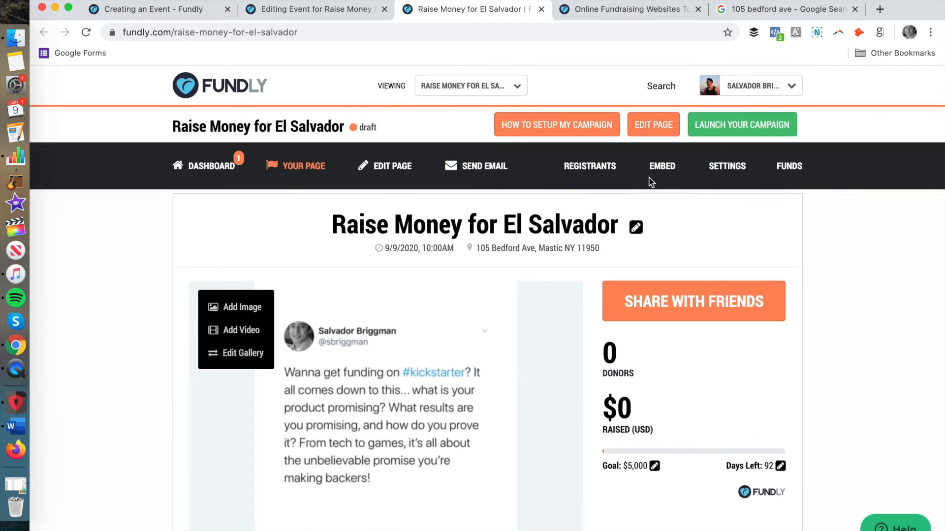
Step: Open the campaign's embed options and look over the Campaign Card and its embed code
click(668, 166)
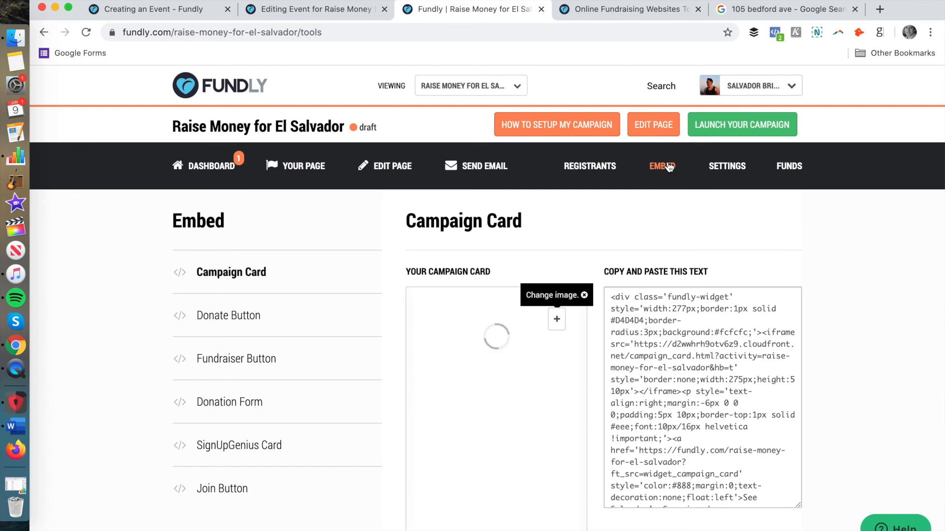
scroll(215, 321, down, 4)
scroll(215, 323, up, 4)
Step: Open the campaign settings and review the Emails Received, Emails Sent and Mute notification options
click(727, 170)
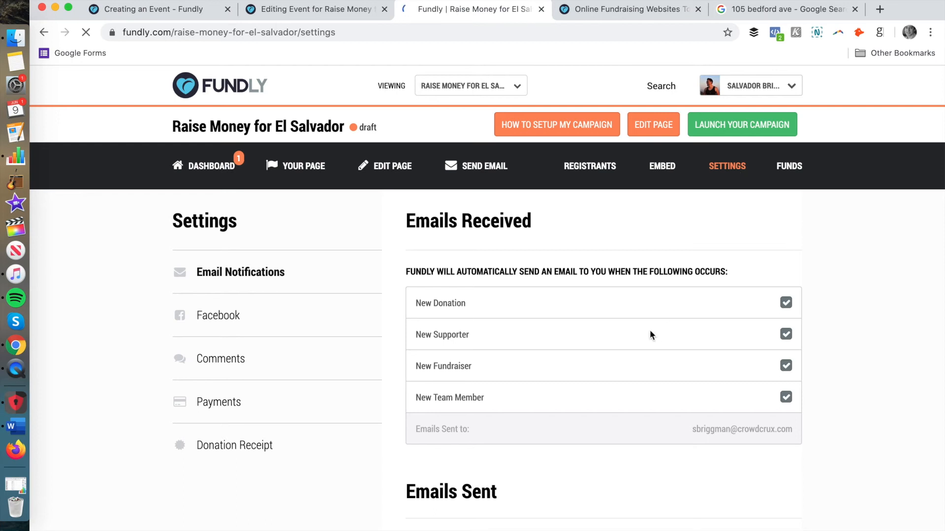
scroll(650, 335, down, 3)
scroll(650, 335, down, 5)
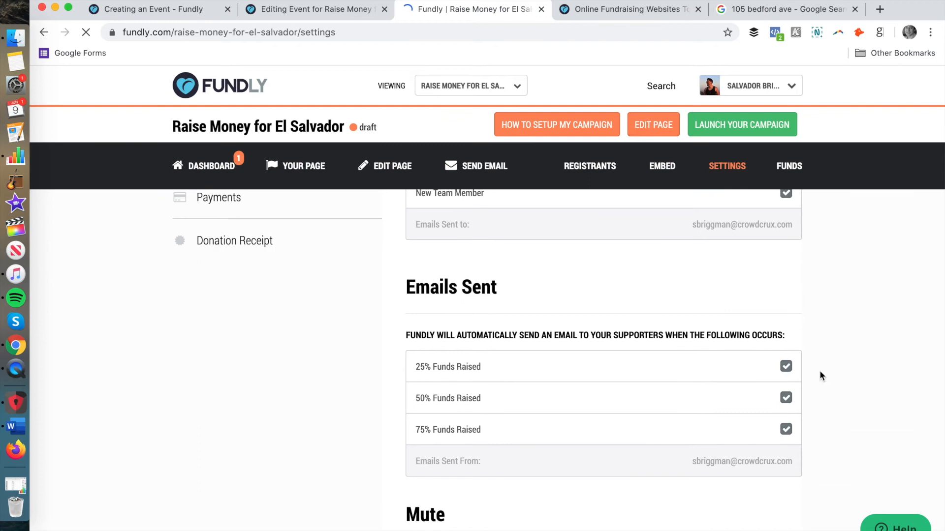
scroll(820, 375, down, 5)
scroll(820, 375, up, 4)
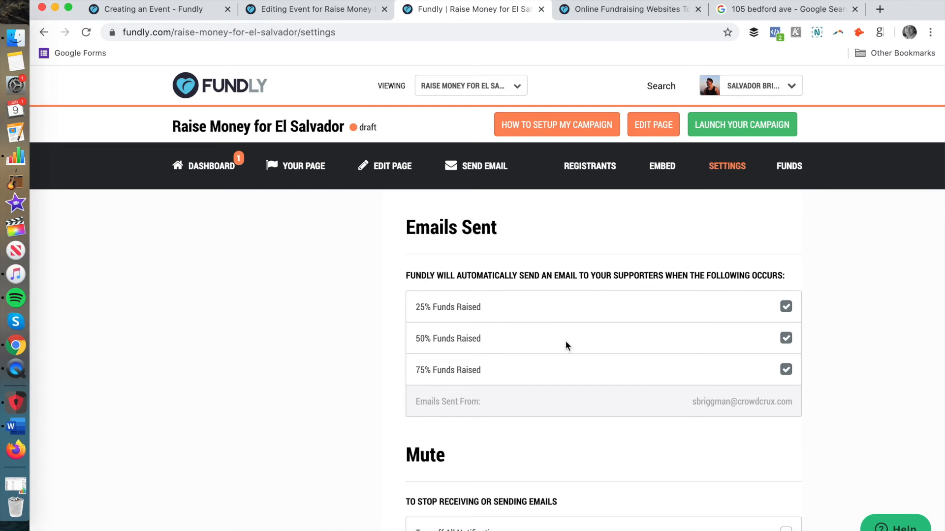
scroll(565, 340, down, 4)
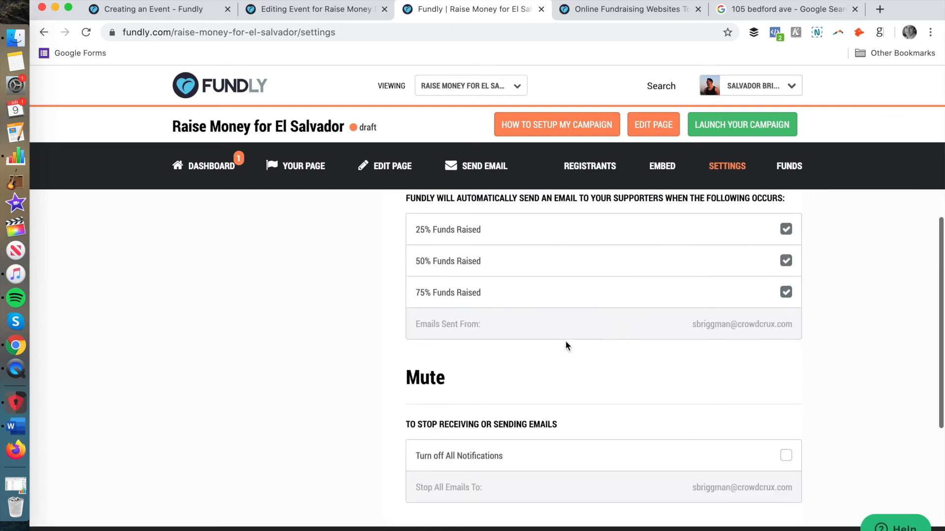
scroll(565, 340, up, 10)
scroll(565, 341, down, 2)
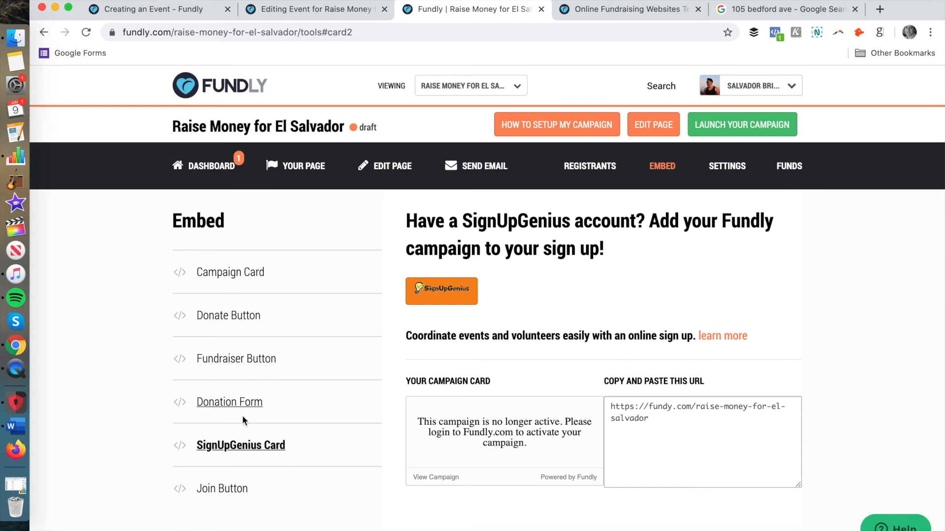
Step: Return to the embed options and view the codes for the Donation Form, Join Button and Donate Button
click(253, 403)
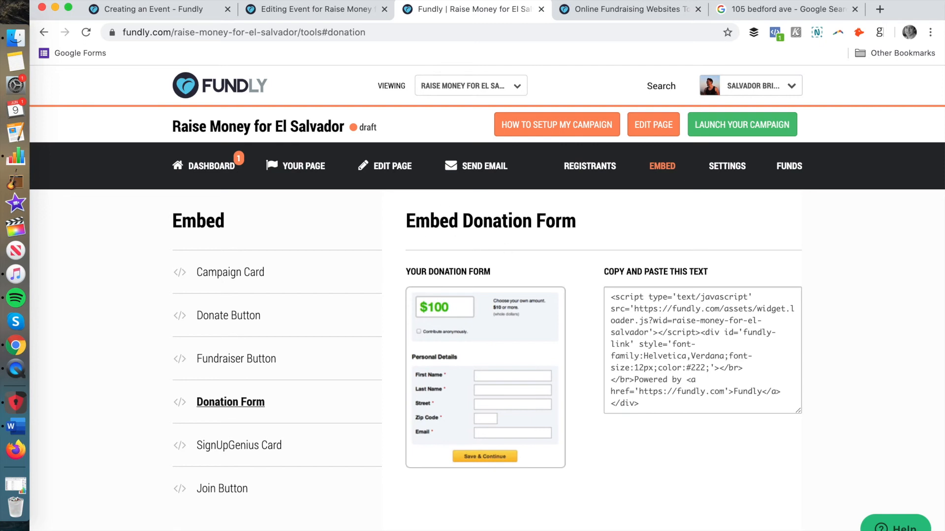
click(224, 489)
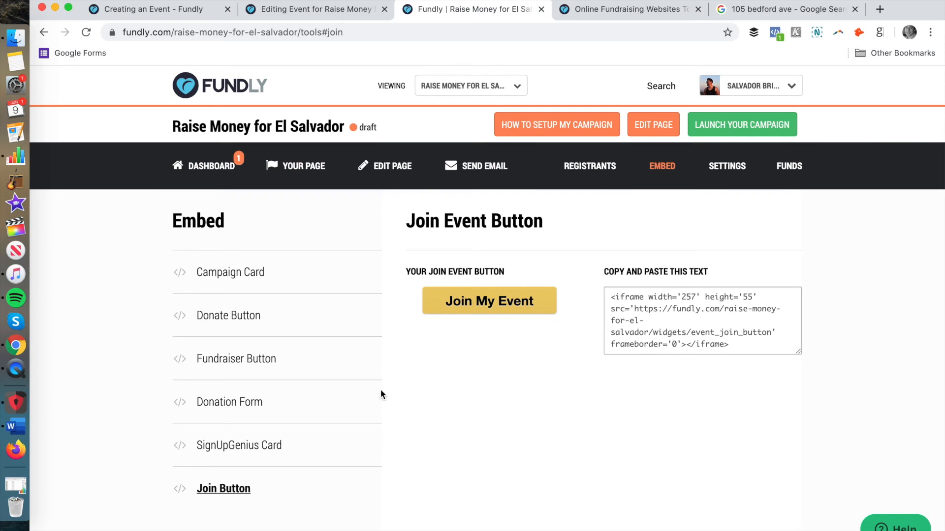
click(241, 318)
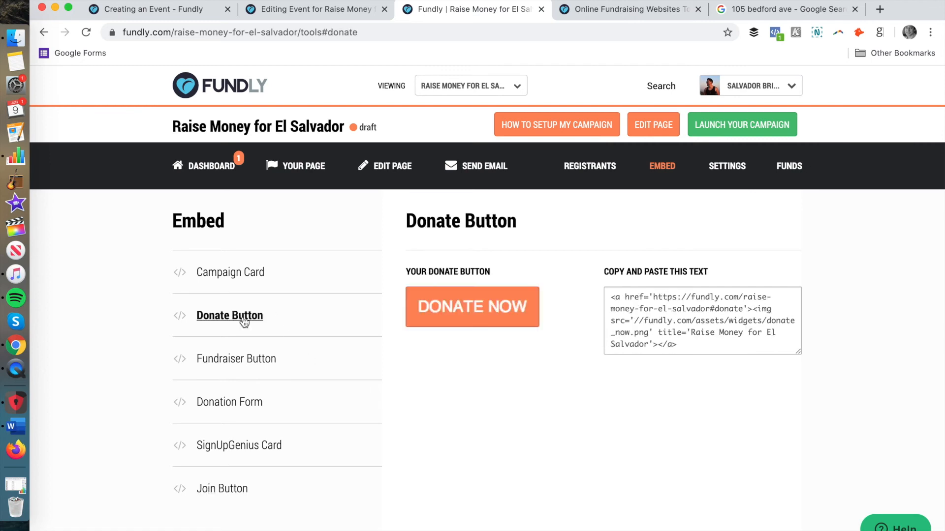
scroll(663, 306, up, 1)
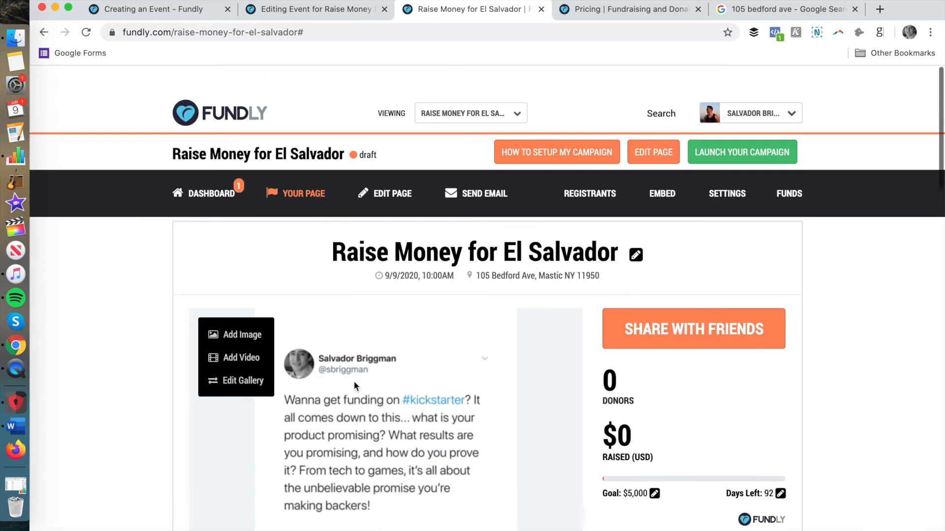
scroll(353, 382, down, 1)
Step: Check the platform and card processing fees on Fundly's pricing page, and return to the event page
click(637, 14)
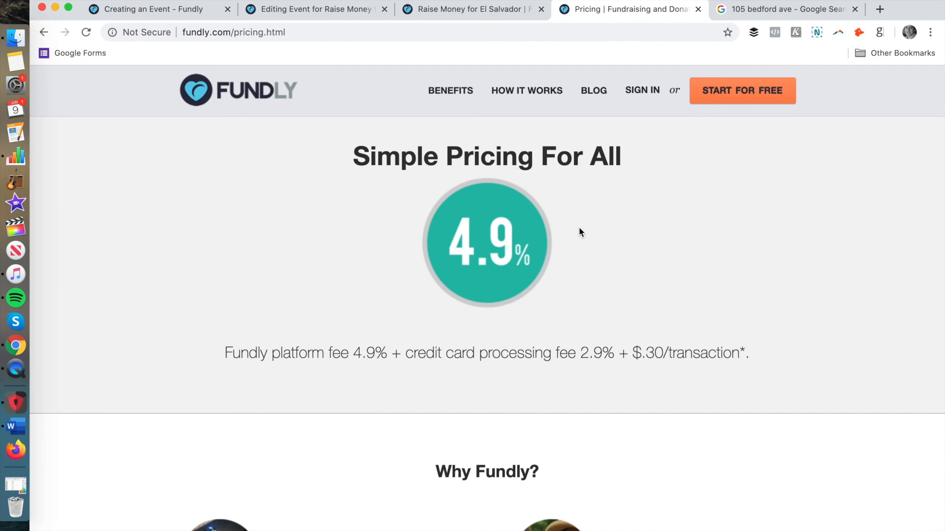
scroll(579, 232, down, 2)
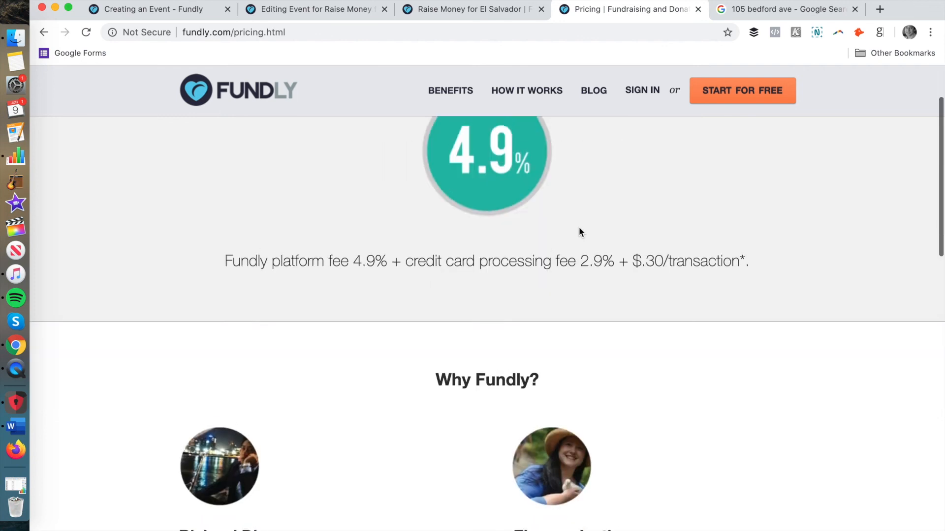
scroll(448, 295, down, 7)
scroll(448, 291, up, 8)
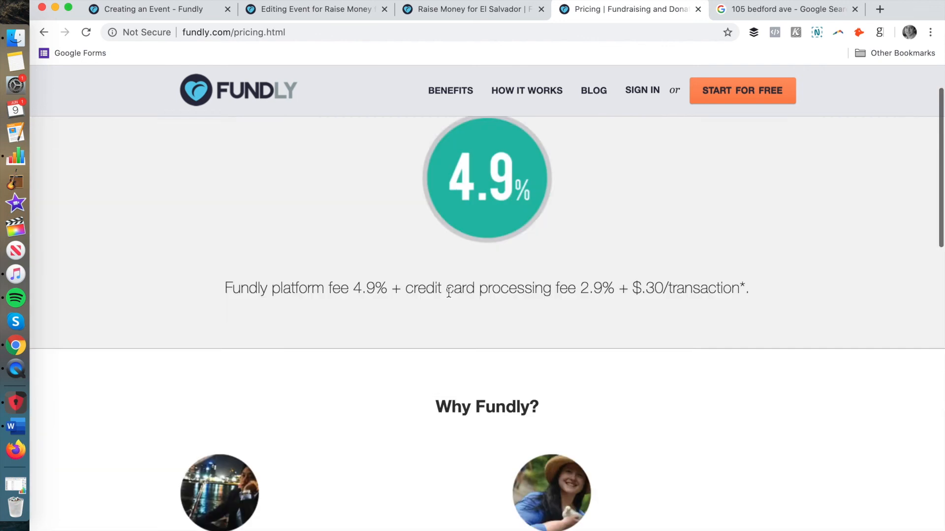
click(498, 12)
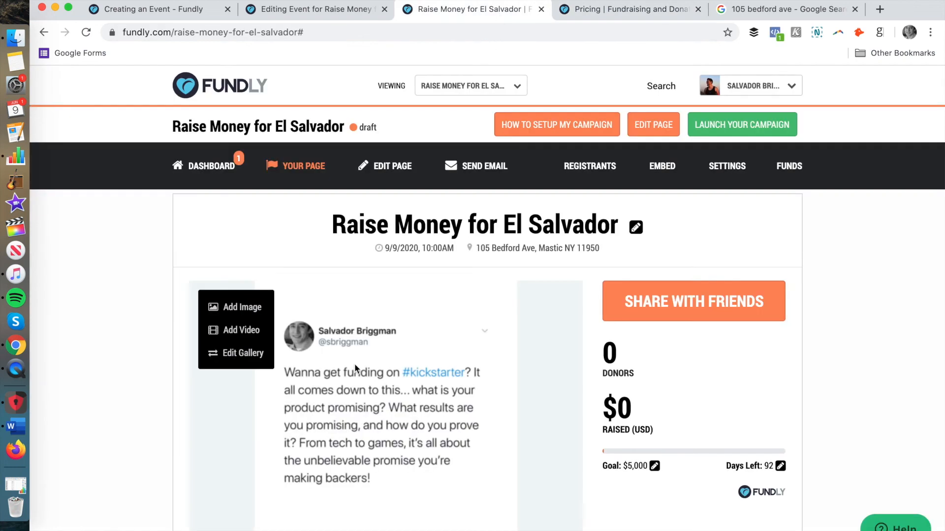